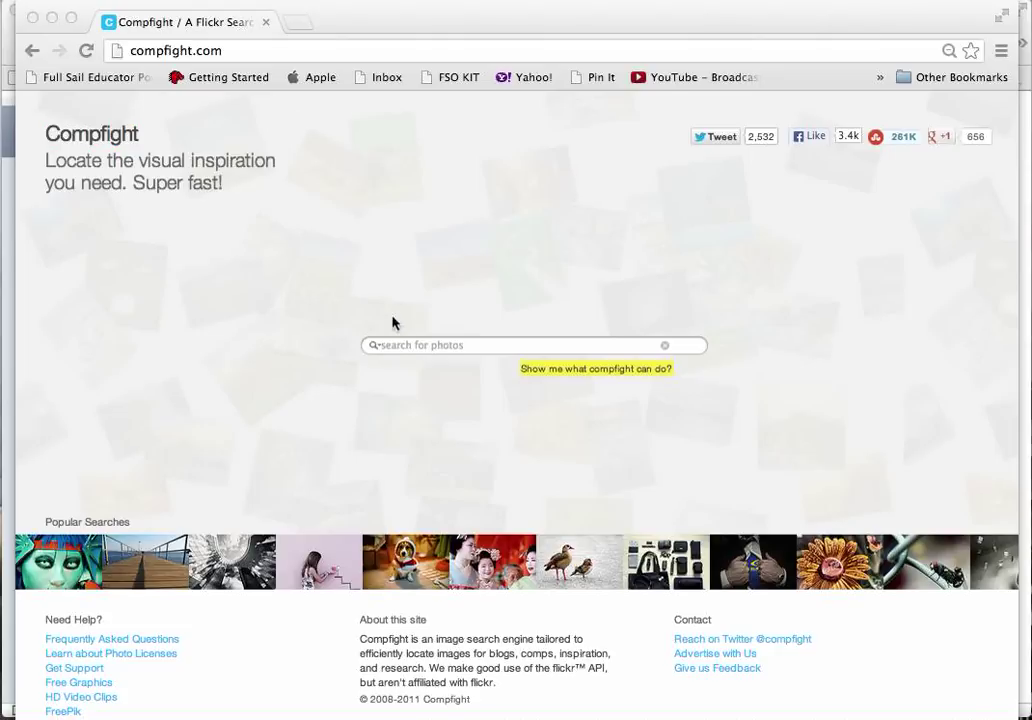
- Search Compfight for photos of "dog" and turn the Pop Up option off, keeping the search on all text
{"action": "left_click", "coordinate": [391, 345]}
{"action": "type", "text": "dog"}
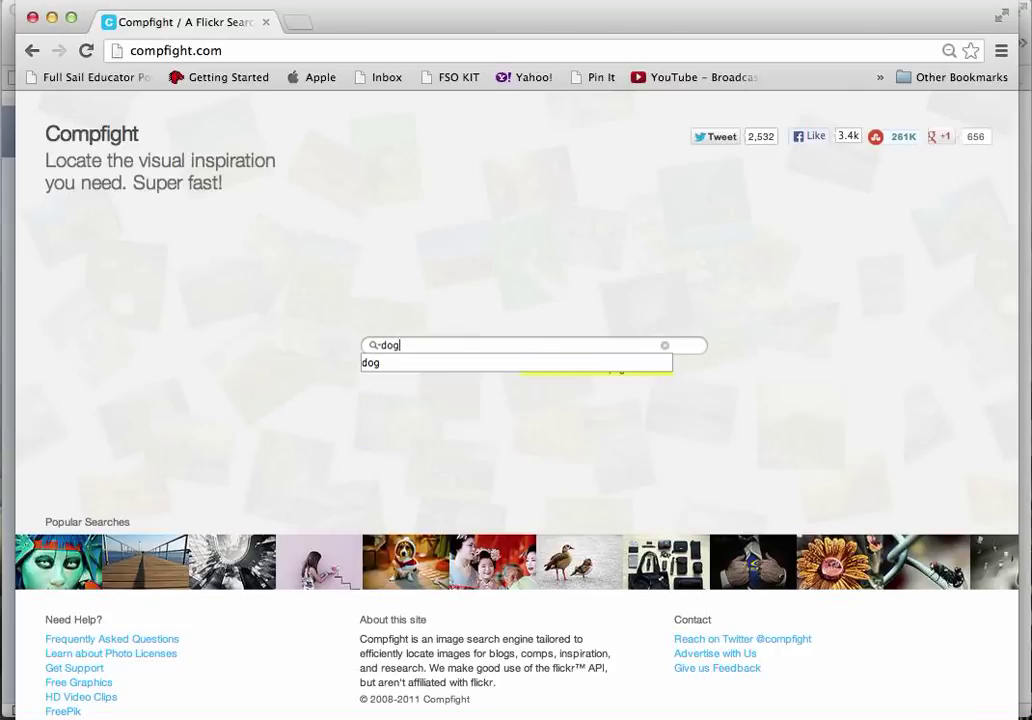
{"action": "key", "text": "Return"}
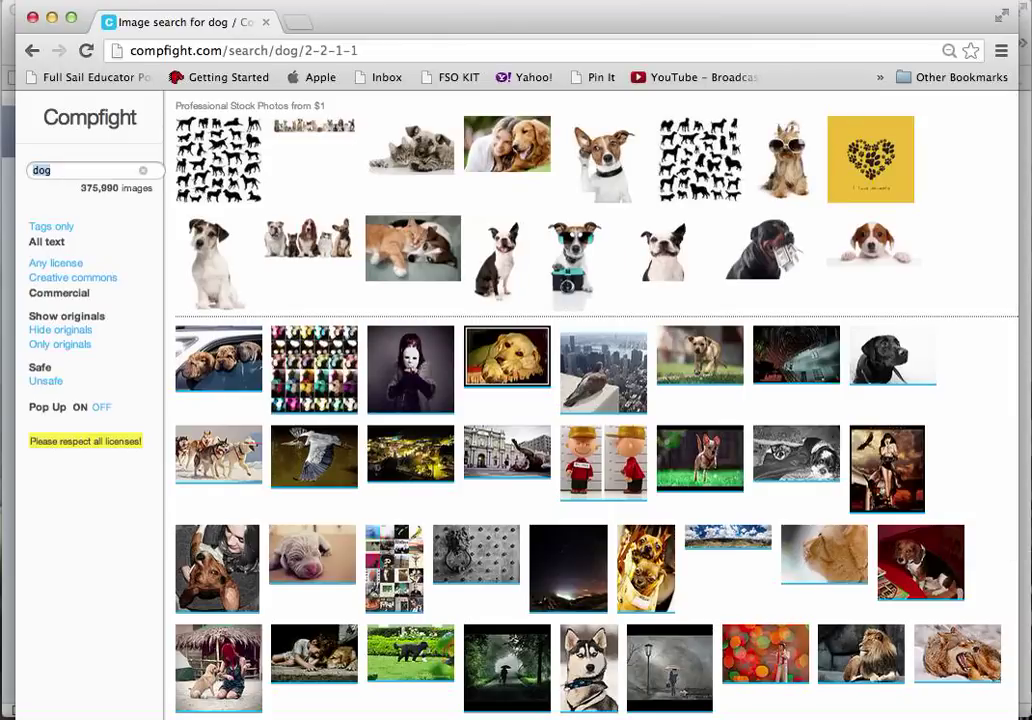
{"action": "left_click", "coordinate": [101, 408]}
{"action": "left_click", "coordinate": [55, 243]}
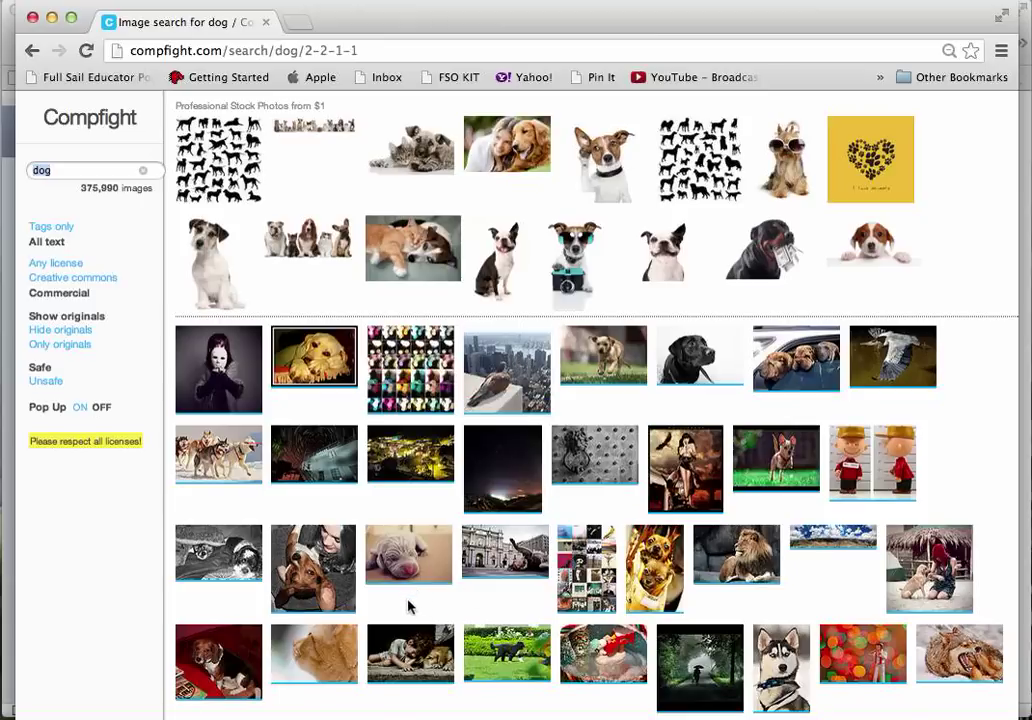
- Load more images below the dog results and open the photo of the running golden retriever on Flickr
{"action": "scroll", "coordinate": [408, 606], "scroll_direction": "down", "scroll_amount": 3}
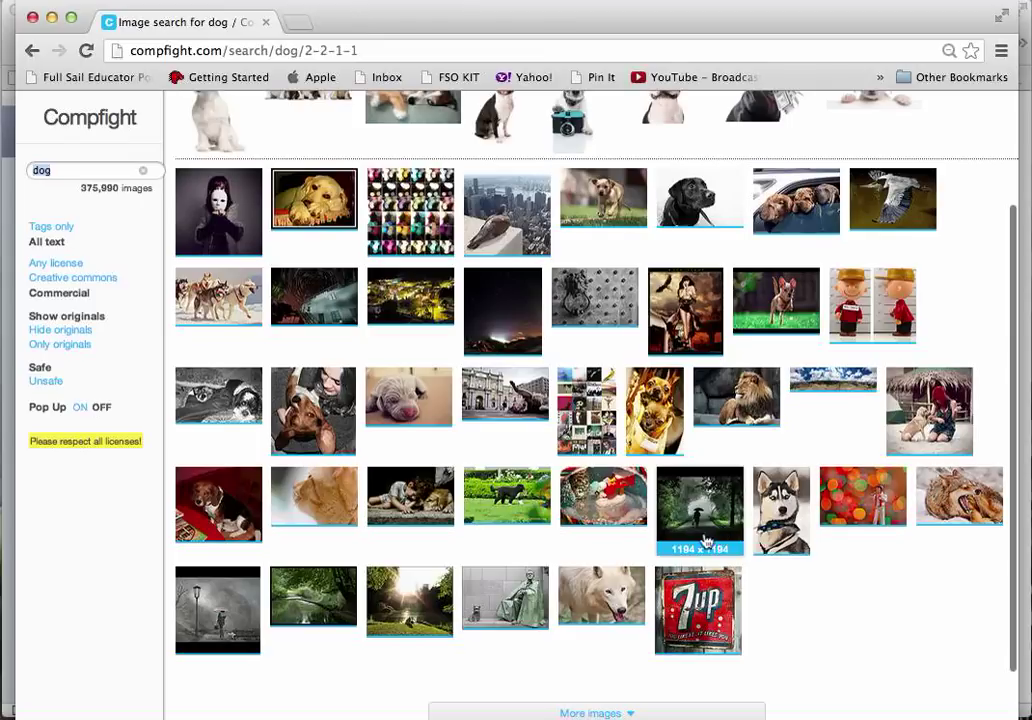
{"action": "scroll", "coordinate": [492, 607], "scroll_direction": "down", "scroll_amount": 2}
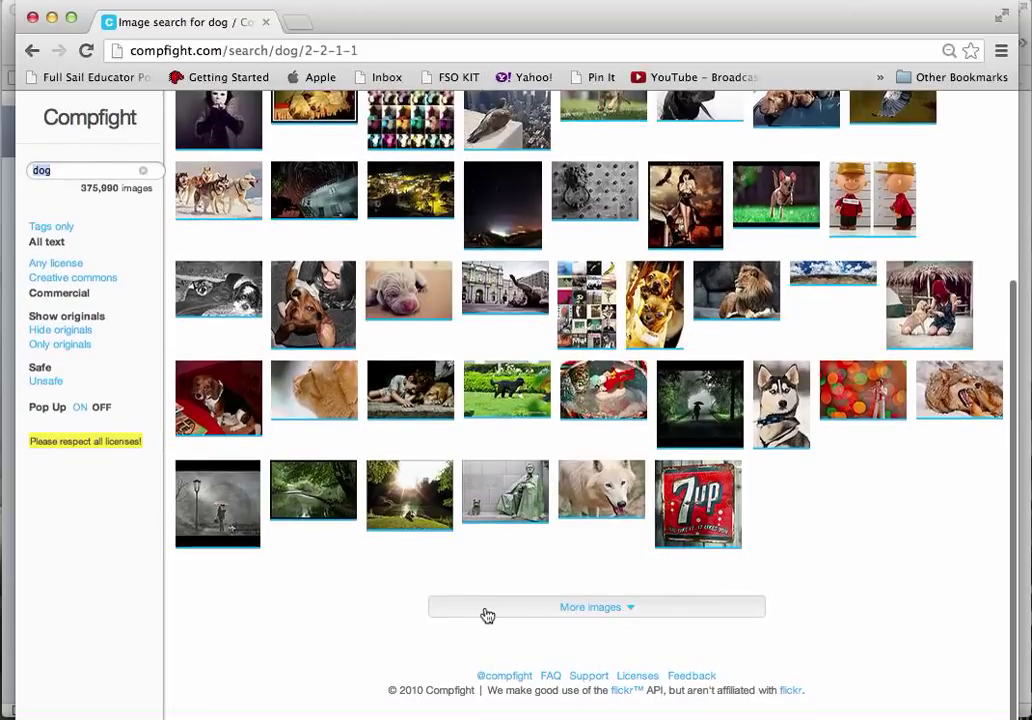
{"action": "left_click", "coordinate": [487, 615]}
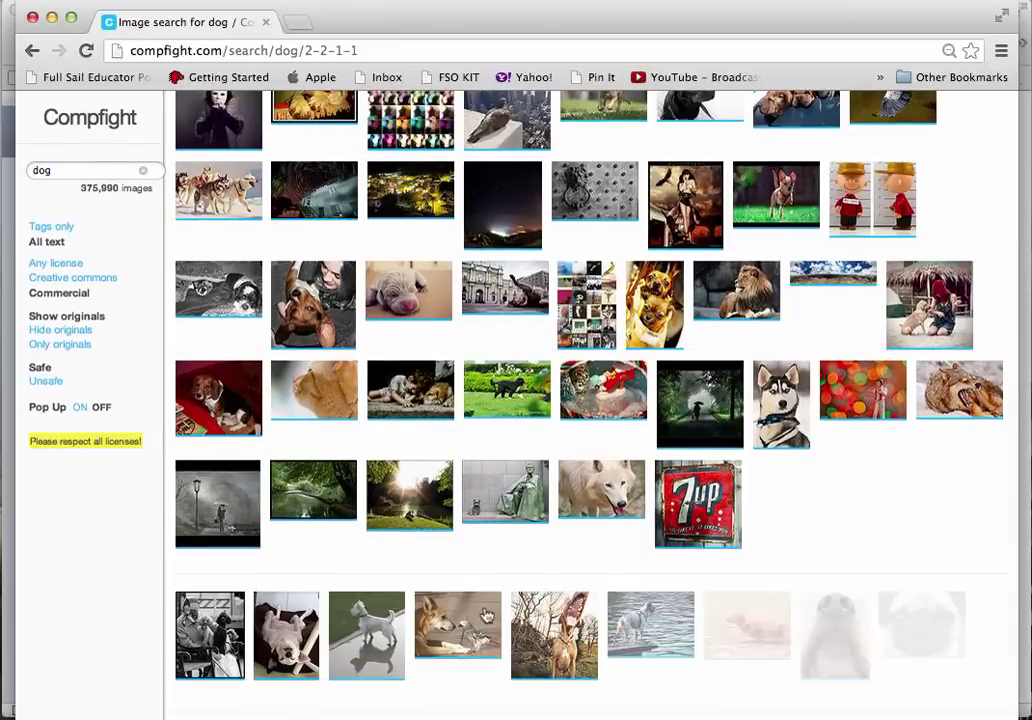
{"action": "scroll", "coordinate": [487, 613], "scroll_direction": "down", "scroll_amount": 4}
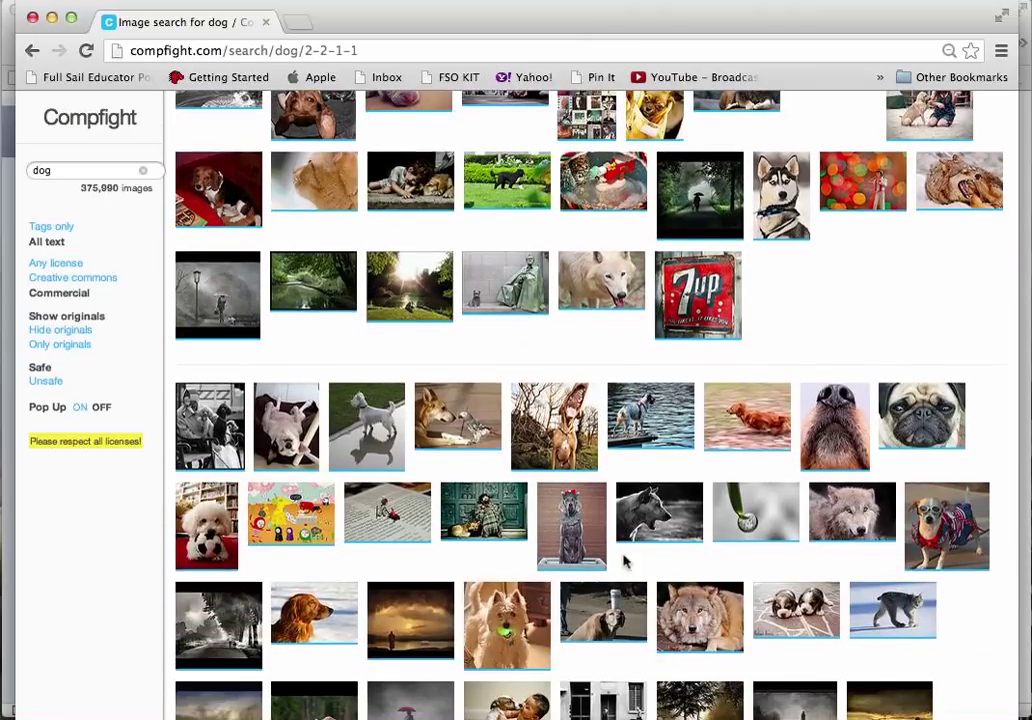
{"action": "left_click", "coordinate": [751, 405]}
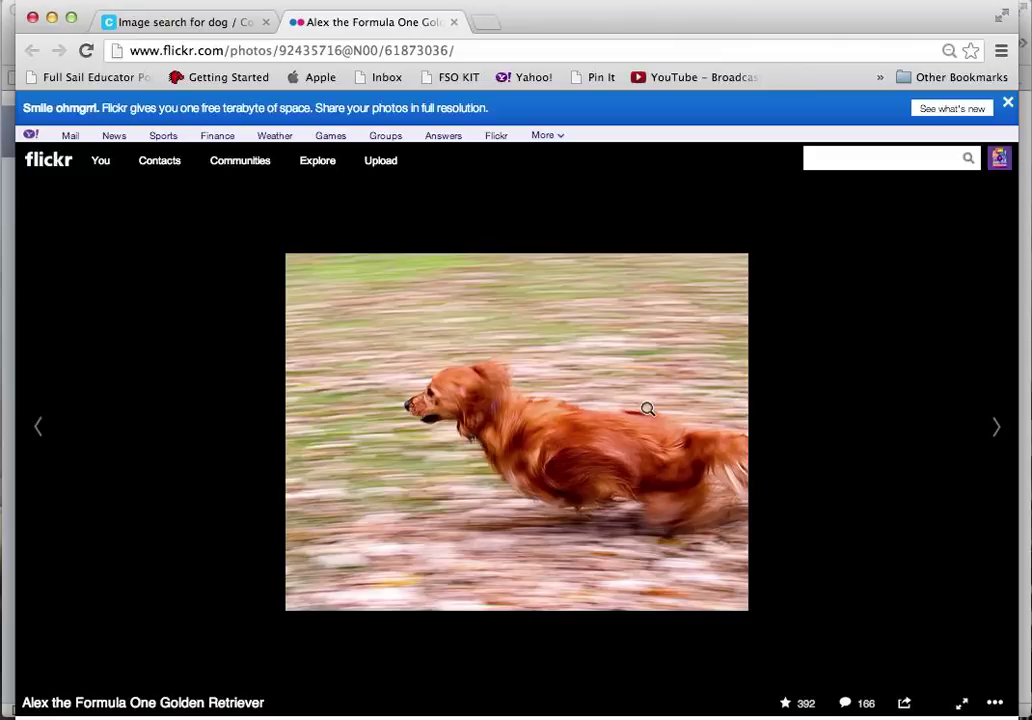
- Open the Original size of the golden retriever photo from its list of sizes
{"action": "left_click", "coordinate": [647, 408]}
{"action": "right_click", "coordinate": [647, 408]}
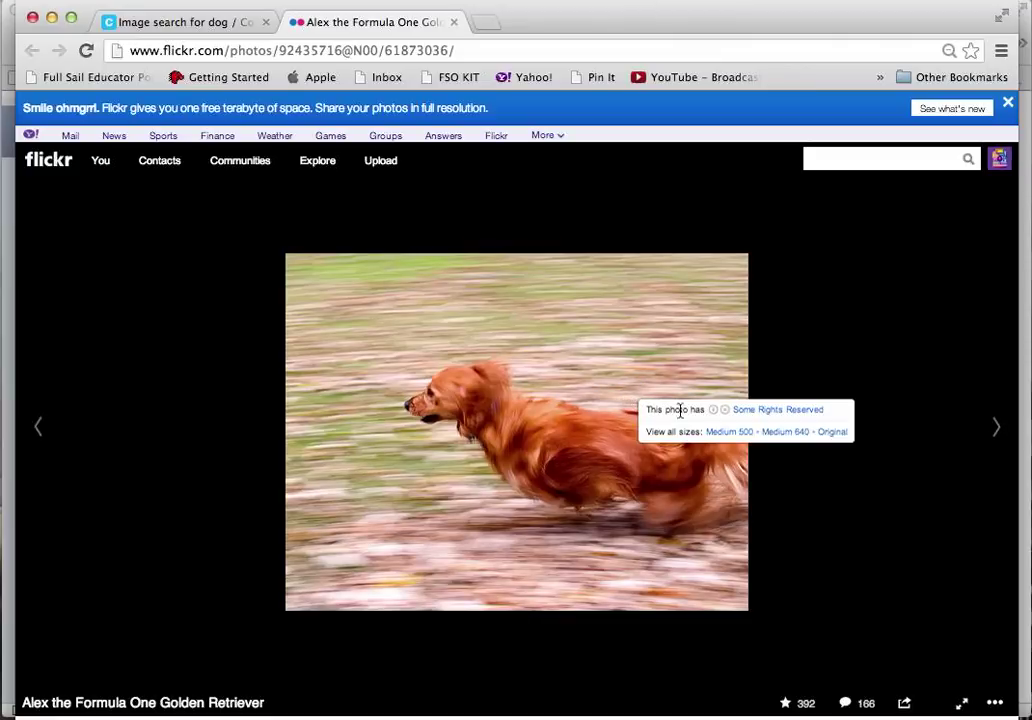
{"action": "left_click", "coordinate": [829, 438]}
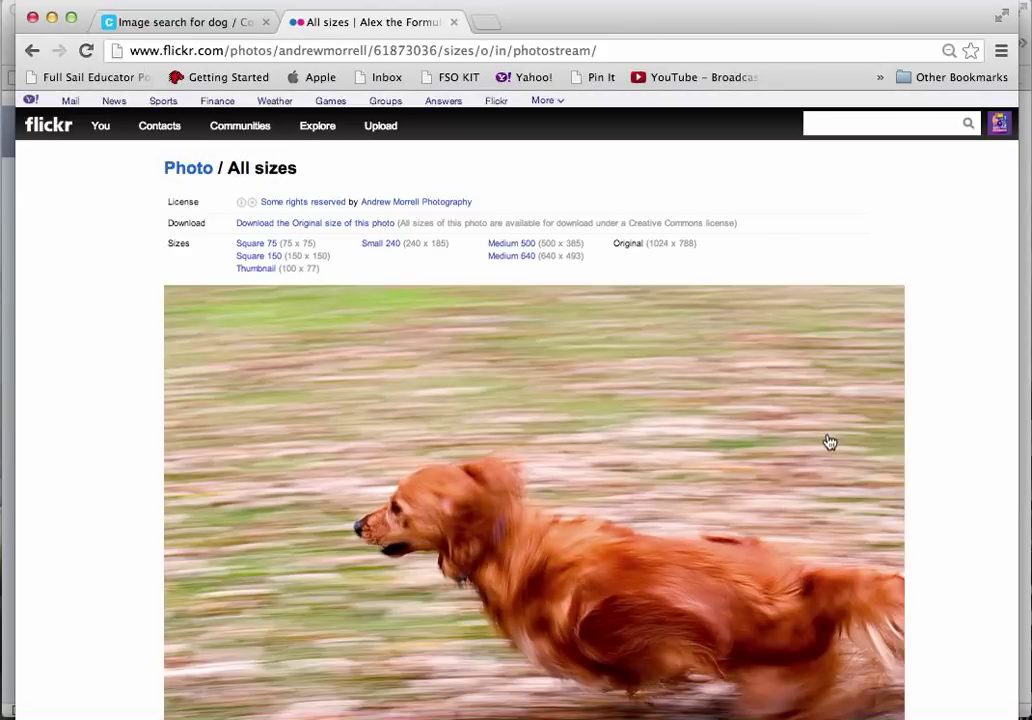
- Read the photo's "Some rights reserved" license conditions on Creative Commons, and return to its All sizes page
{"action": "scroll", "coordinate": [829, 427], "scroll_direction": "down", "scroll_amount": 3}
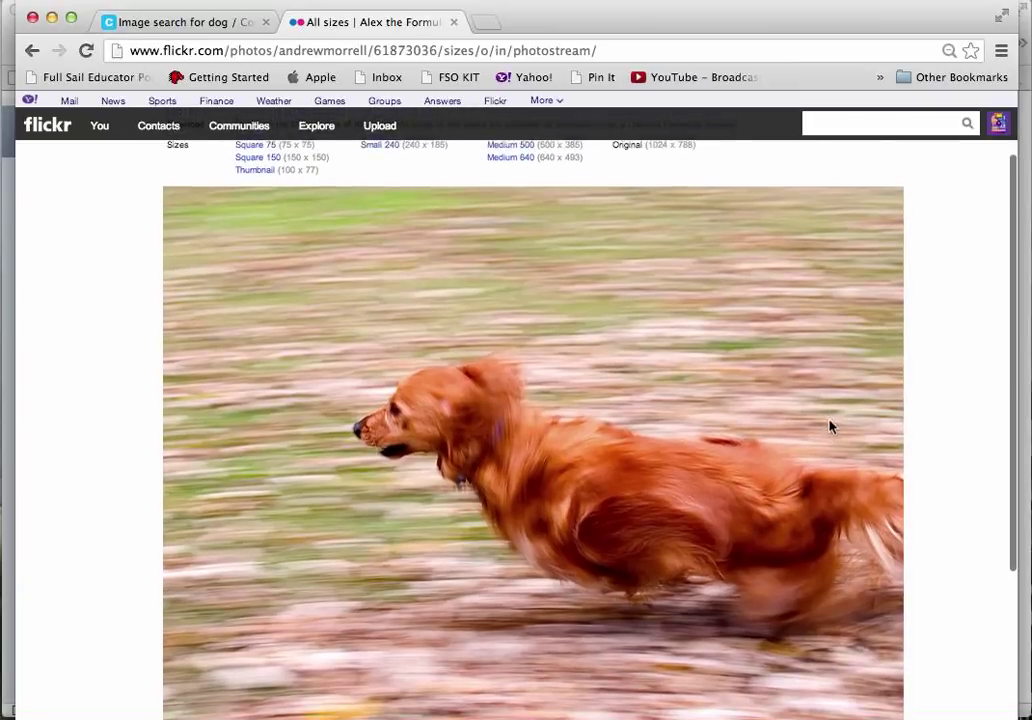
{"action": "scroll", "coordinate": [829, 427], "scroll_direction": "up", "scroll_amount": 2}
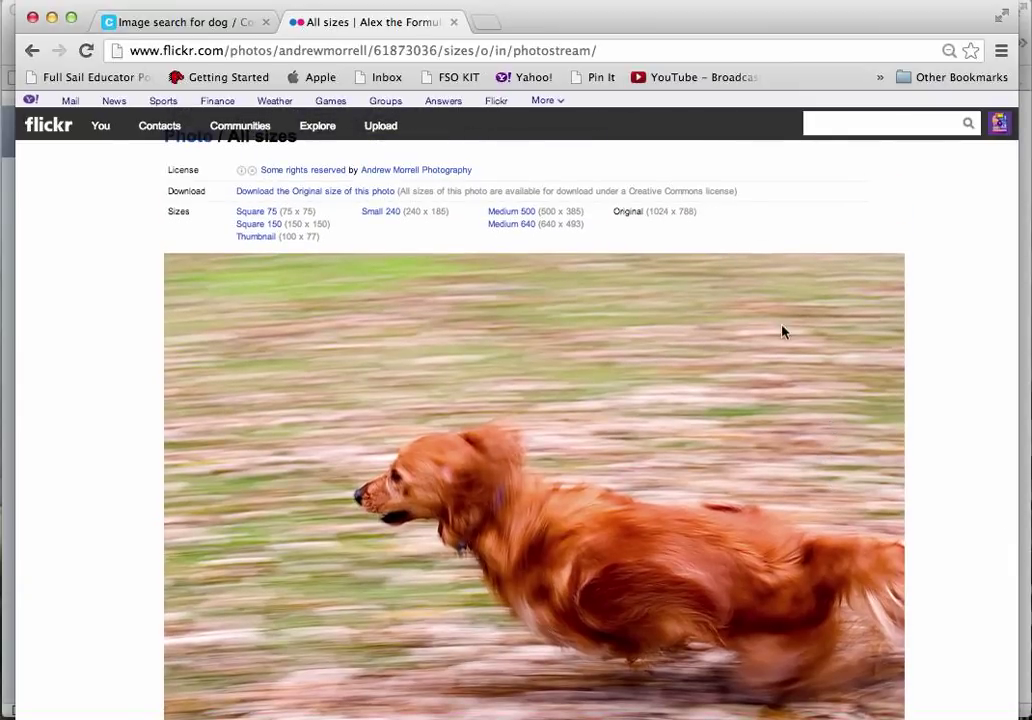
{"action": "scroll", "coordinate": [783, 333], "scroll_direction": "up", "scroll_amount": 1}
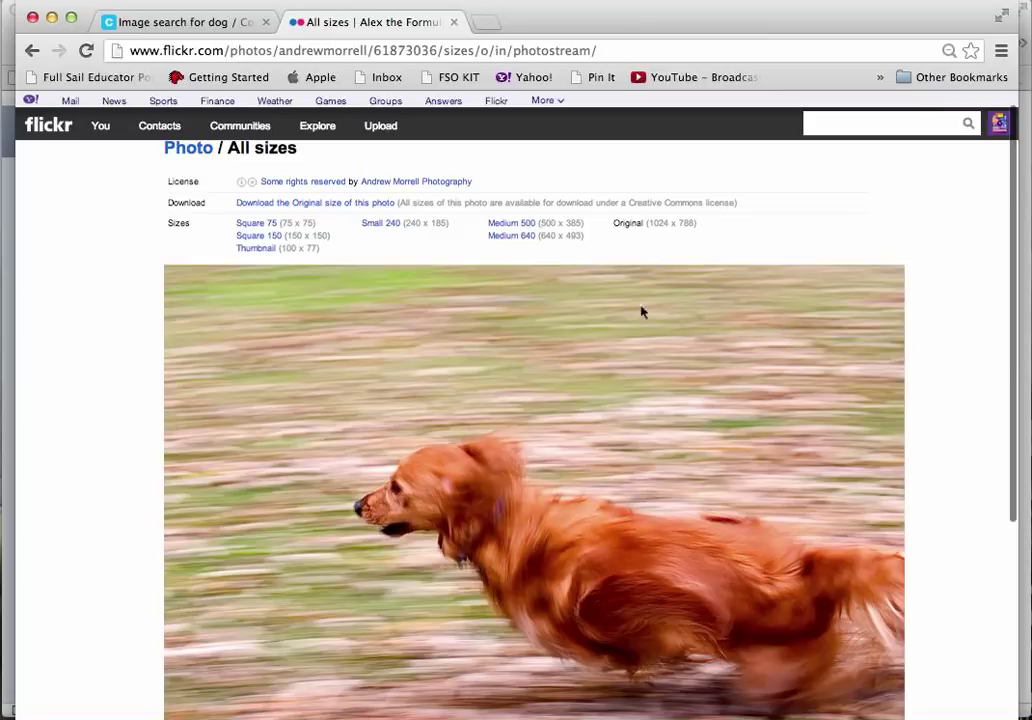
{"action": "left_click", "coordinate": [312, 185]}
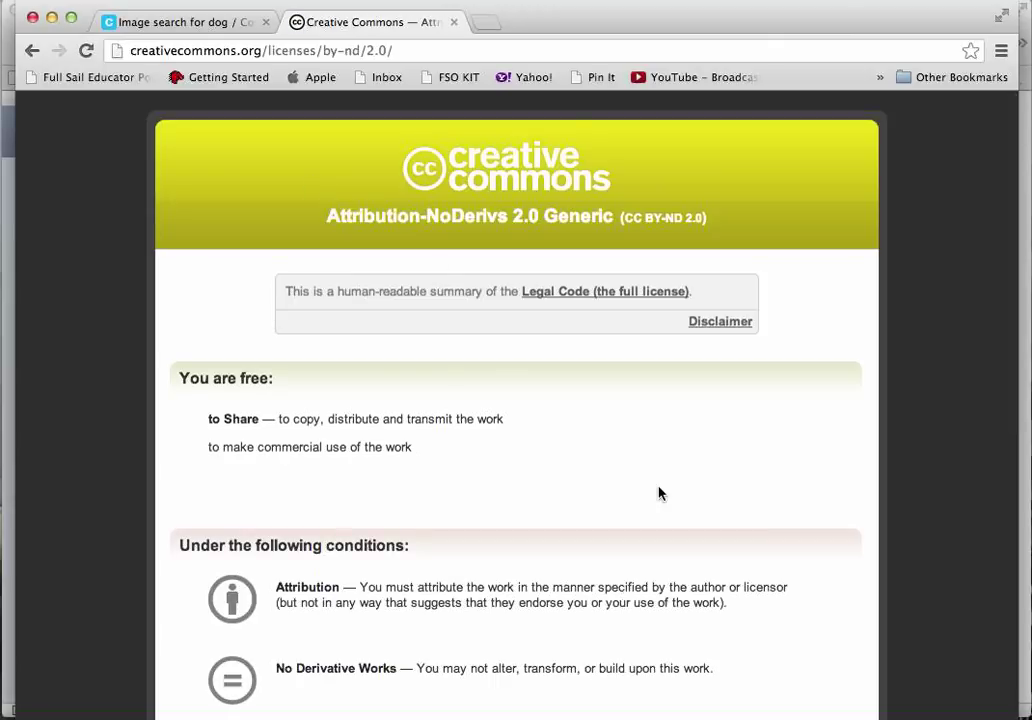
{"action": "scroll", "coordinate": [658, 493], "scroll_direction": "down", "scroll_amount": 2}
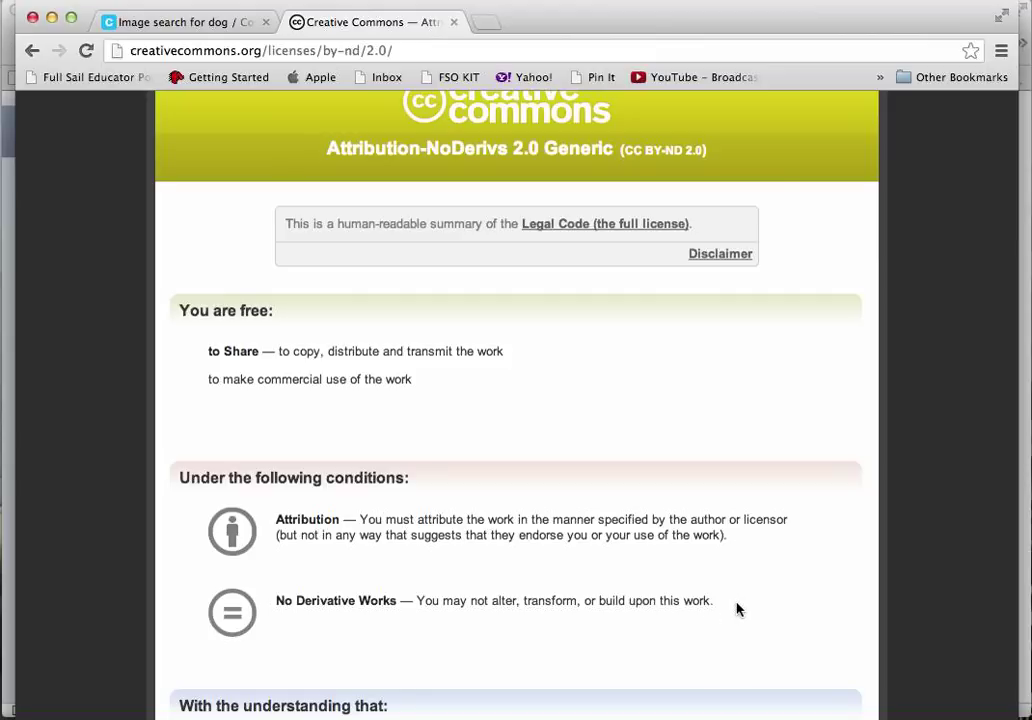
{"action": "left_click", "coordinate": [30, 51]}
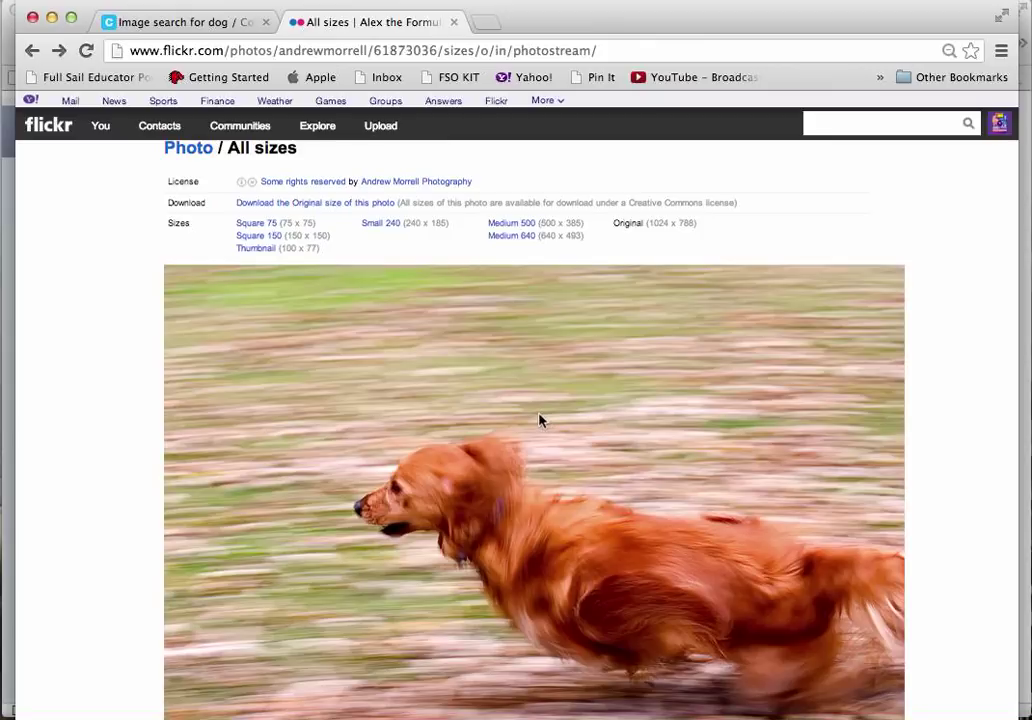
- Save the original-size dog image to the Desktop as "DogPicture"
{"action": "right_click", "coordinate": [488, 385]}
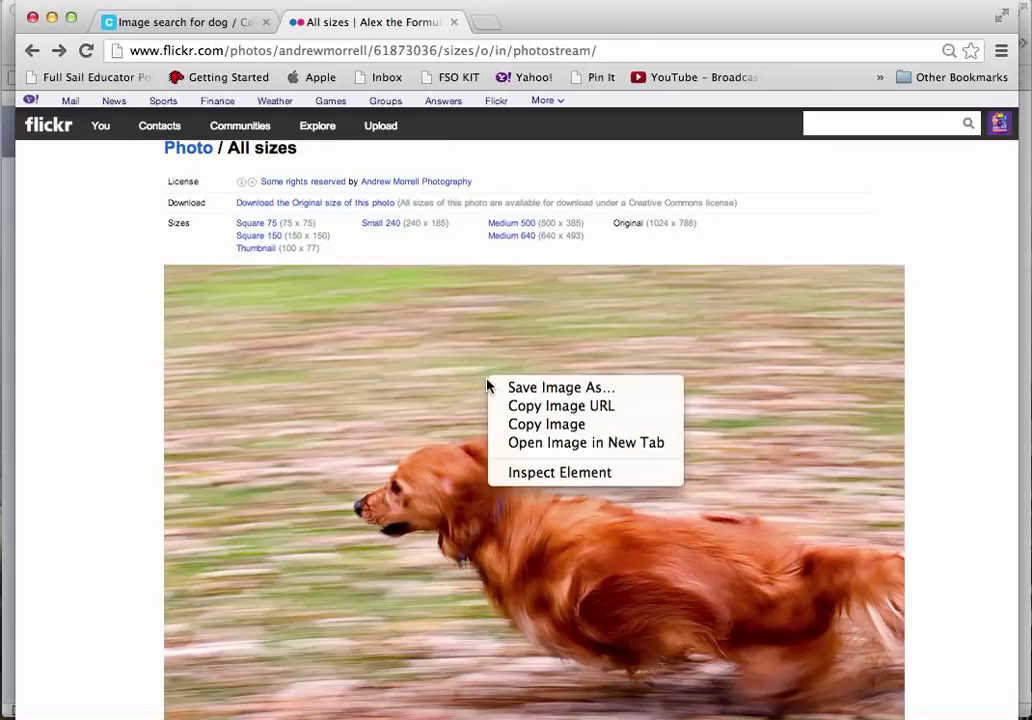
{"action": "left_click", "coordinate": [540, 390]}
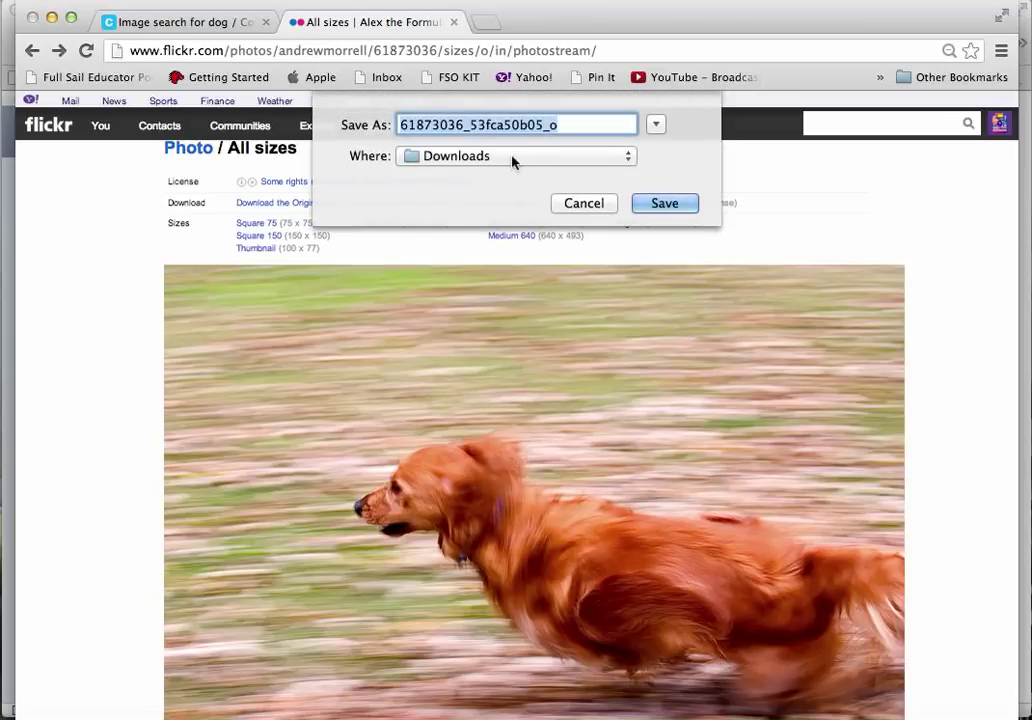
{"action": "left_click", "coordinate": [495, 158]}
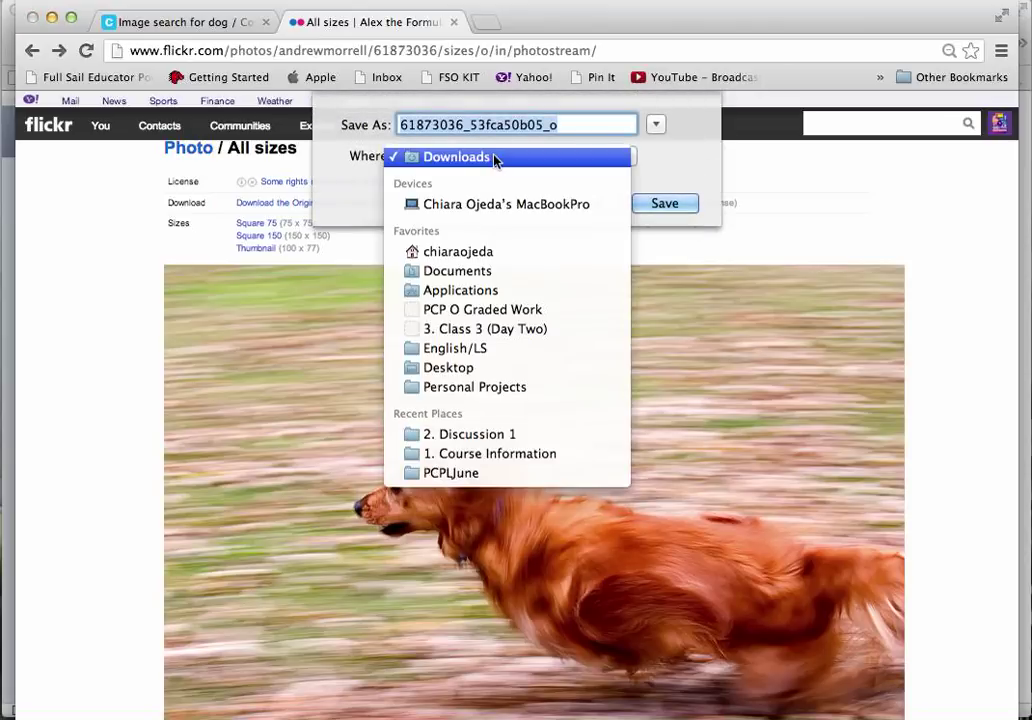
{"action": "left_click", "coordinate": [470, 372]}
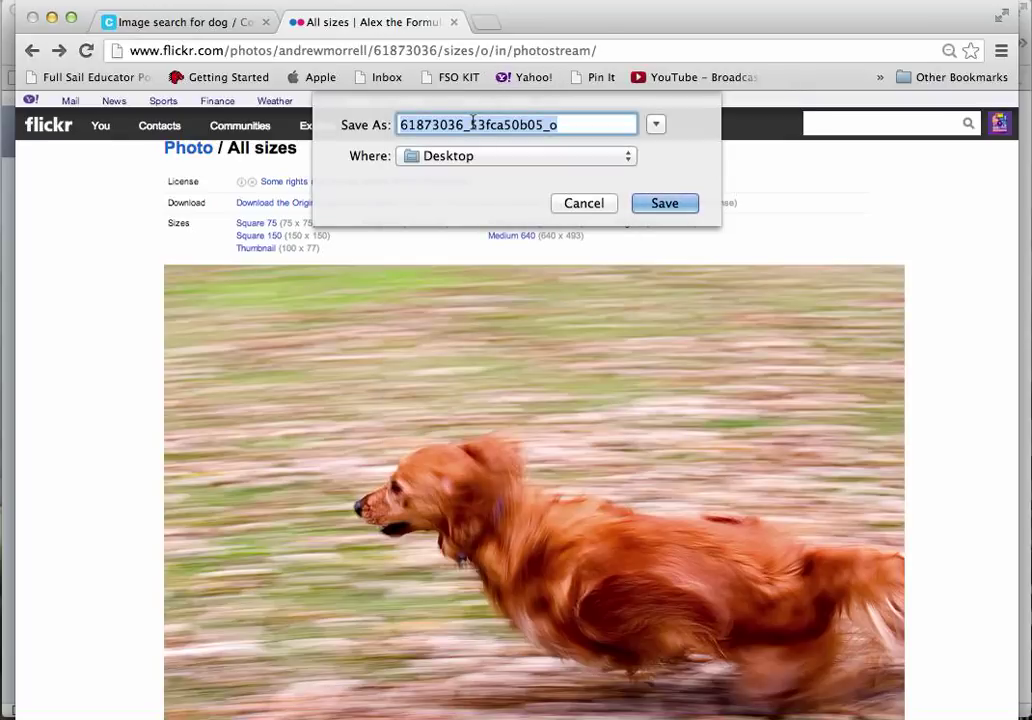
{"action": "type", "text": "DogPicture"}
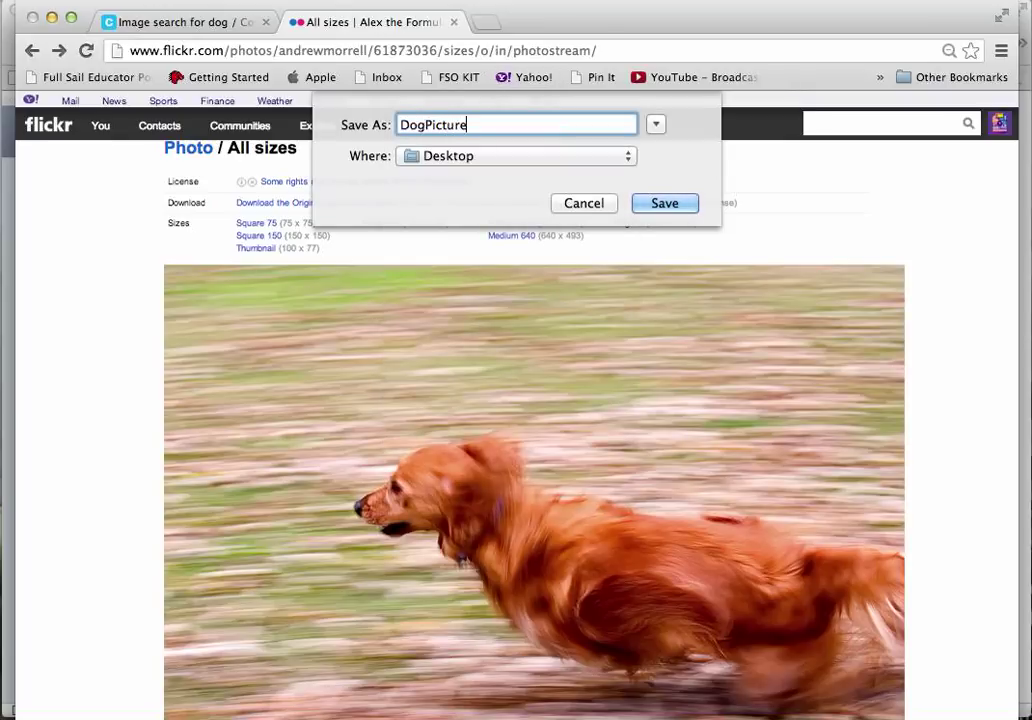
{"action": "left_click", "coordinate": [661, 208]}
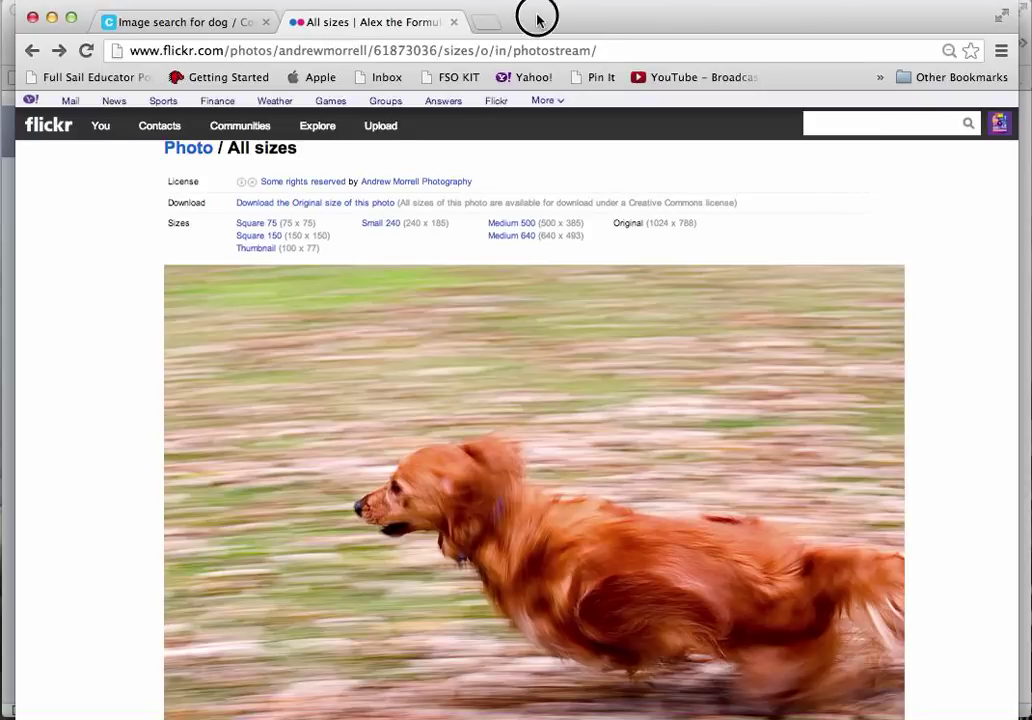
- Bring the dog photo from the browser page into the blank Keynote slide and position it to cover the slide
{"action": "left_click_drag", "start_coordinate": [585, 18], "coordinate": [909, 2]}
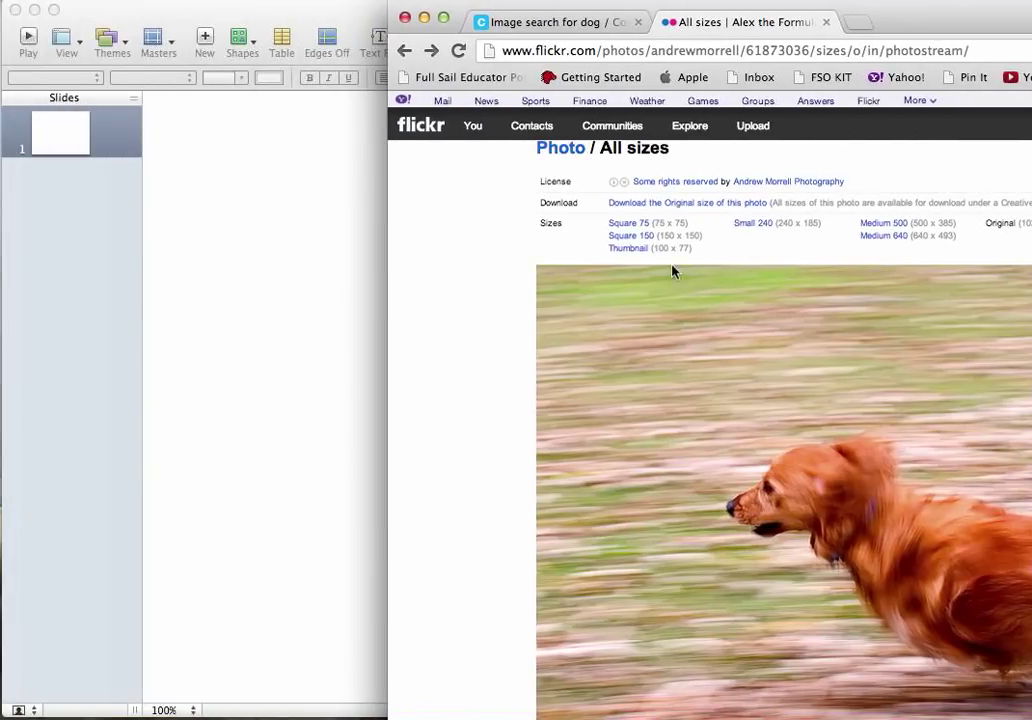
{"action": "left_click_drag", "start_coordinate": [686, 341], "coordinate": [267, 301]}
{"action": "left_click", "coordinate": [260, 287]}
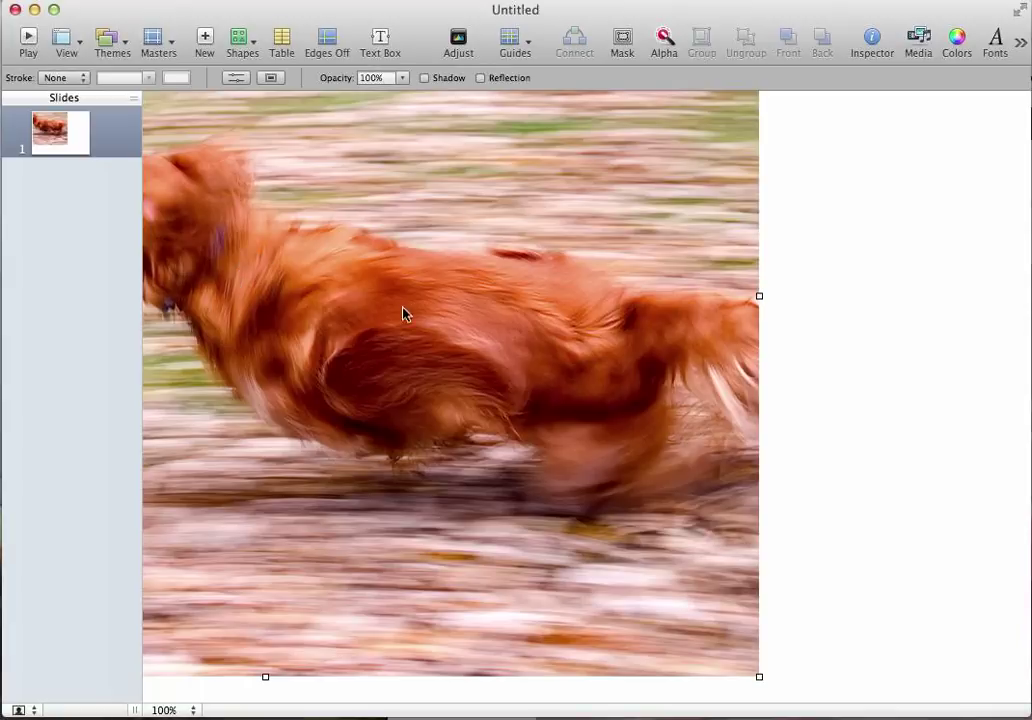
{"action": "left_click_drag", "start_coordinate": [405, 314], "coordinate": [637, 335]}
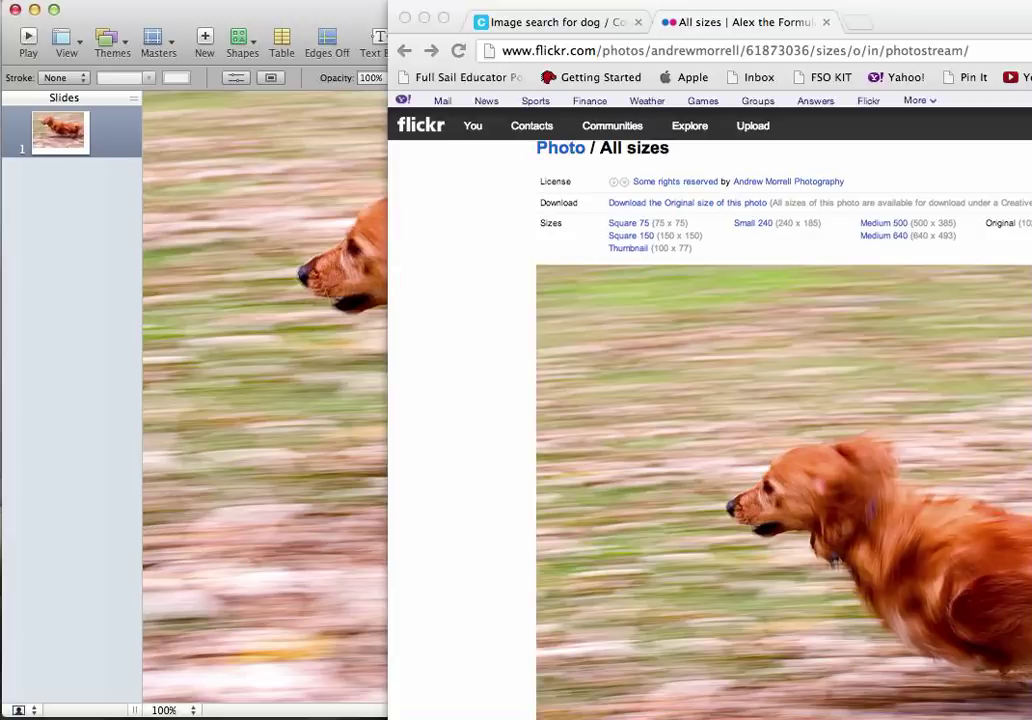
- Copy the web address of the photo's Flickr page and paste it onto the Keynote slide
{"action": "left_click_drag", "start_coordinate": [1031, 12], "coordinate": [737, 9]}
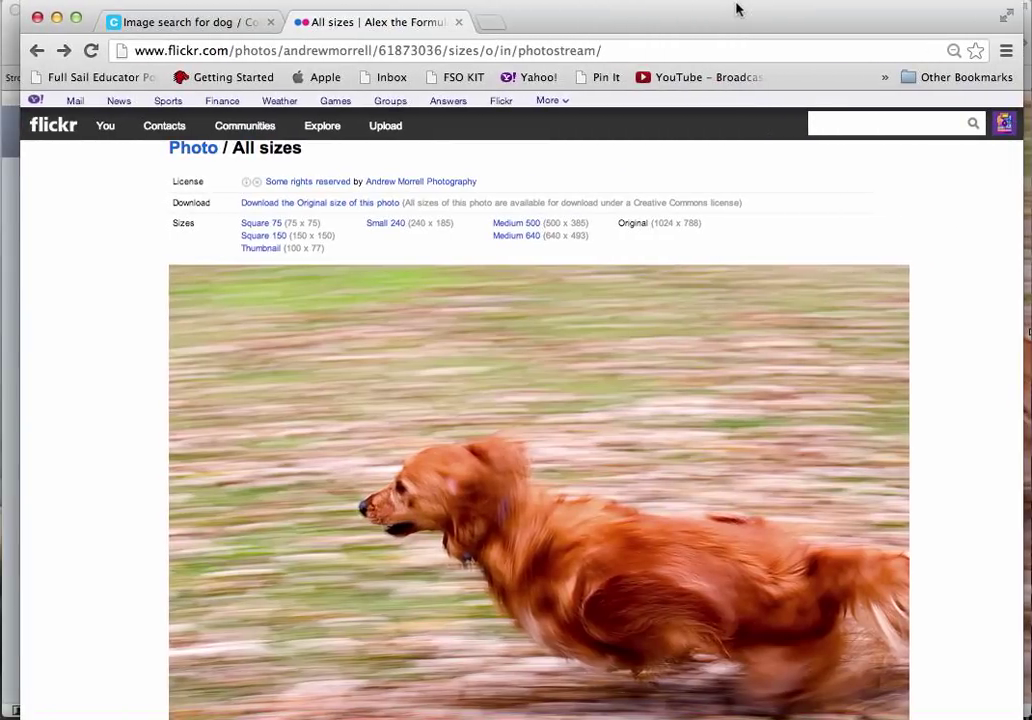
{"action": "left_click", "coordinate": [524, 48]}
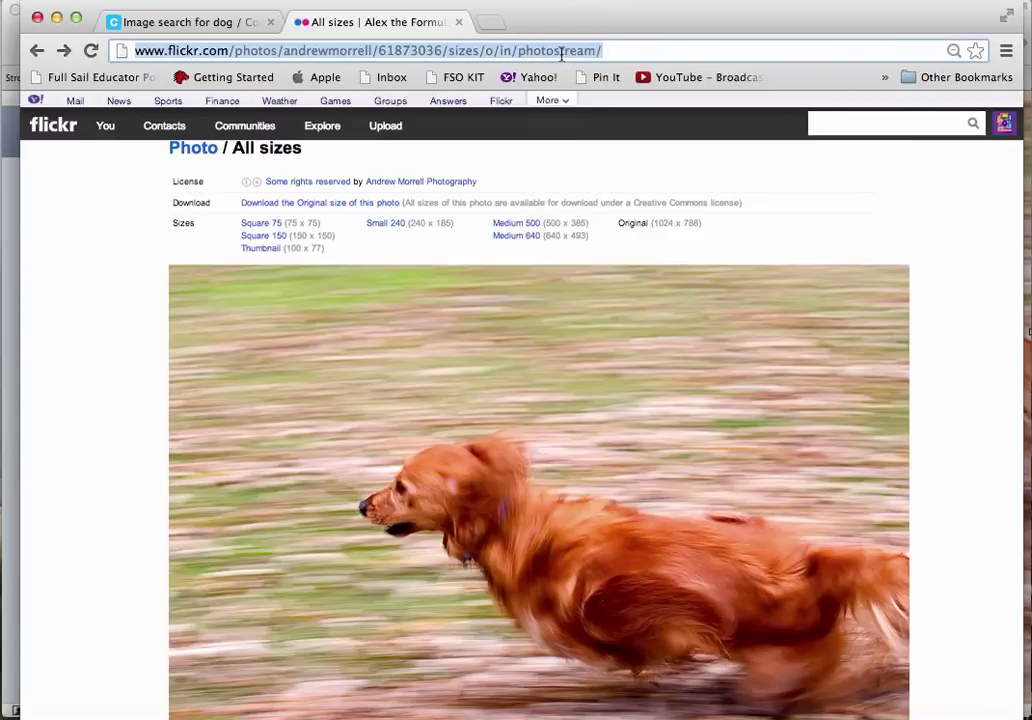
{"action": "right_click", "coordinate": [561, 55]}
{"action": "left_click", "coordinate": [590, 80]}
{"action": "left_click", "coordinate": [55, 17]}
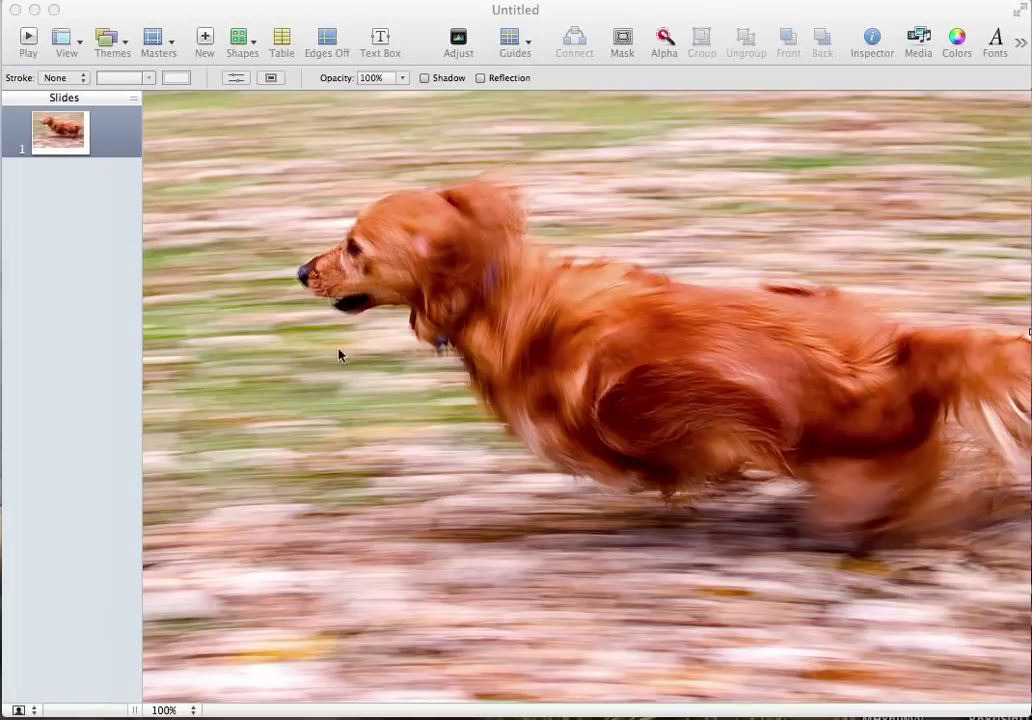
{"action": "right_click", "coordinate": [306, 382]}
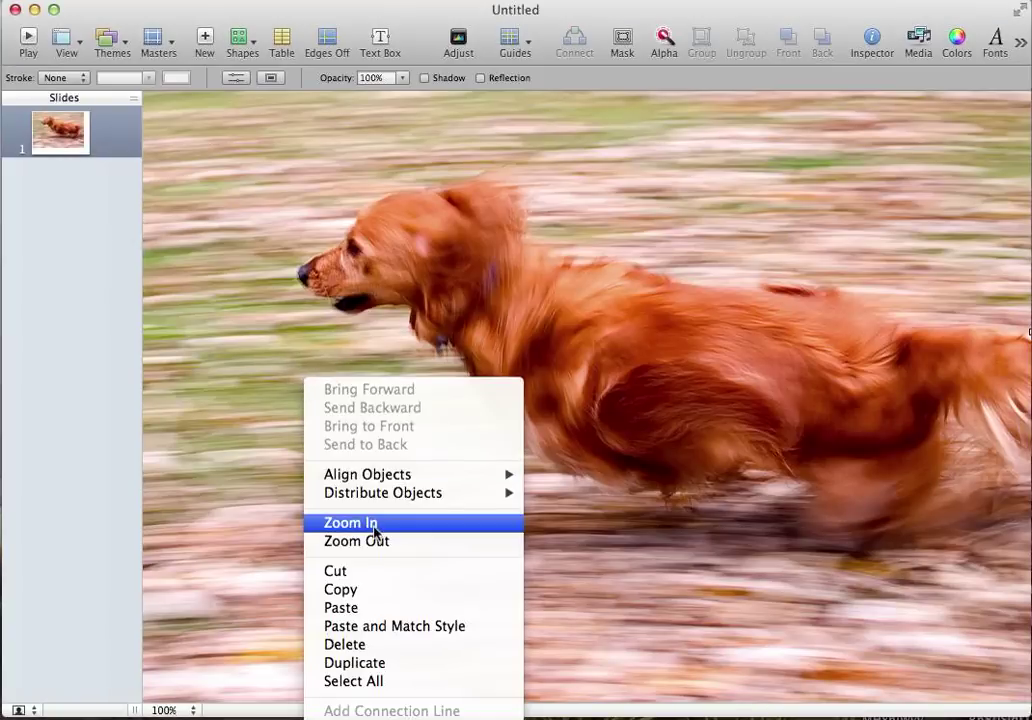
{"action": "left_click", "coordinate": [341, 608]}
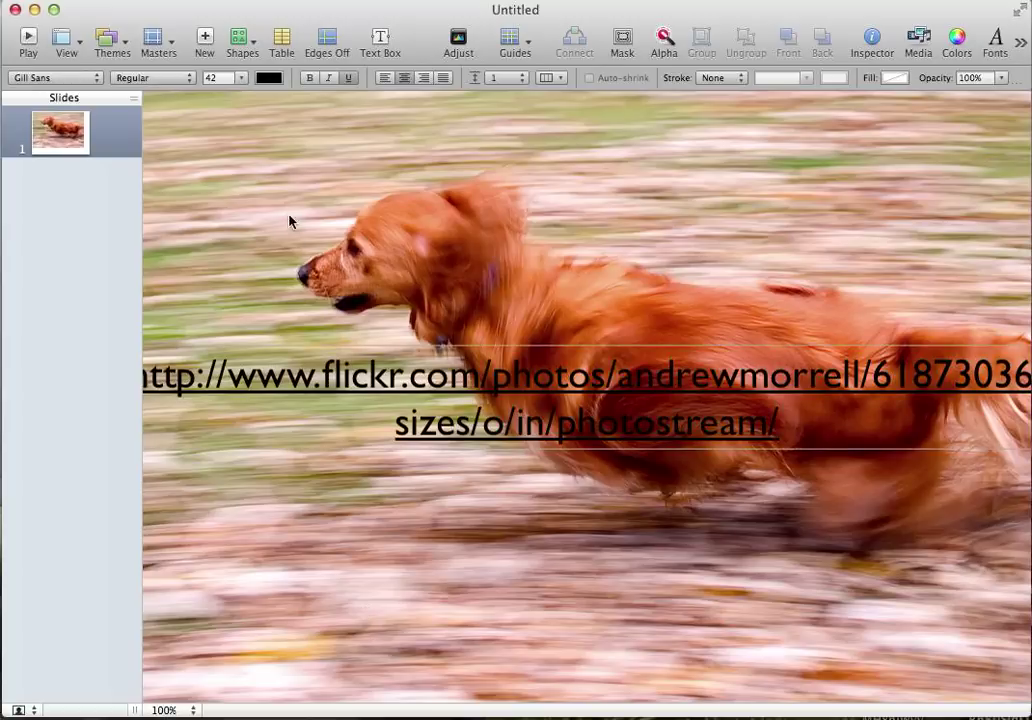
- Set the pasted web address to font size 8 and move it to the lower right corner of the slide
{"action": "left_click", "coordinate": [222, 78]}
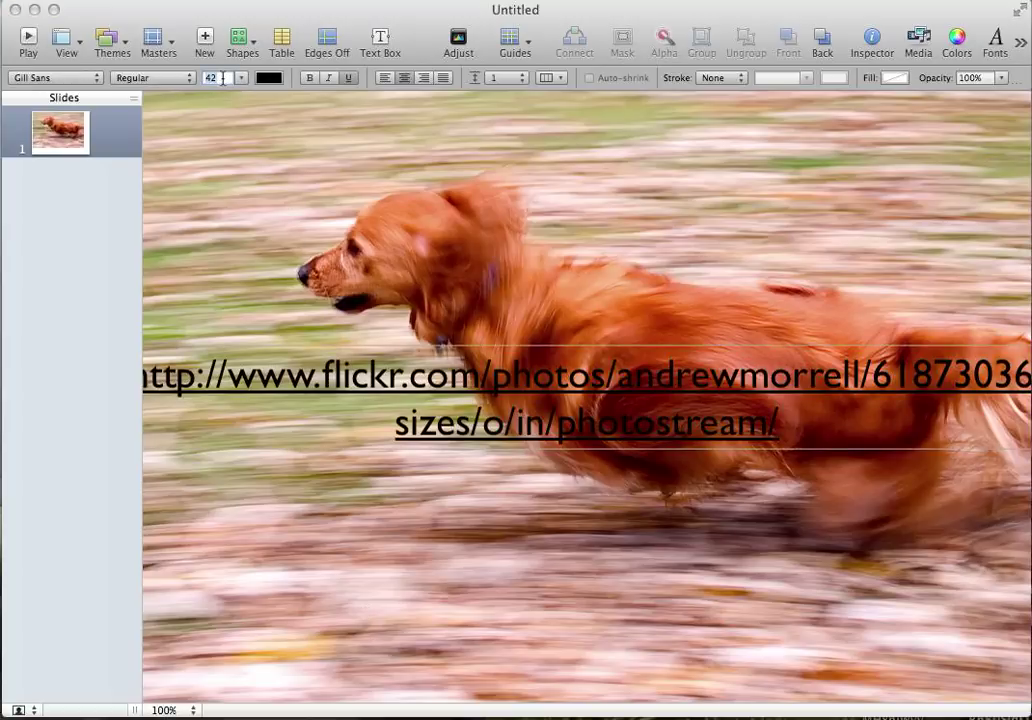
{"action": "type", "text": "8"}
{"action": "key", "text": "Return"}
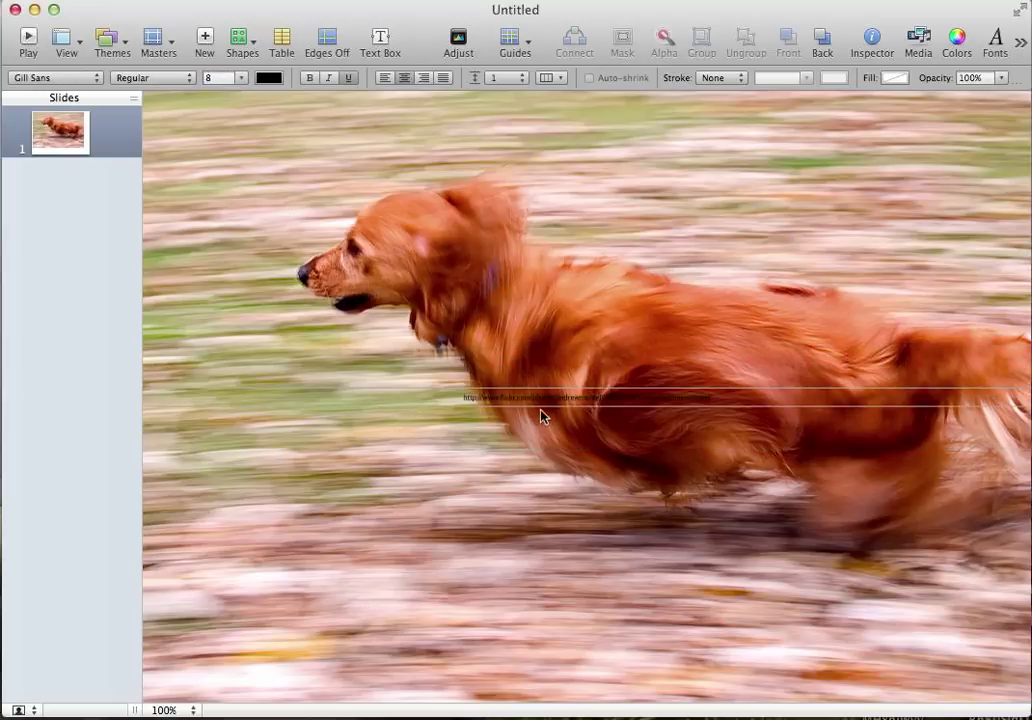
{"action": "left_click_drag", "start_coordinate": [538, 401], "coordinate": [849, 692]}
{"action": "left_click", "coordinate": [811, 623]}
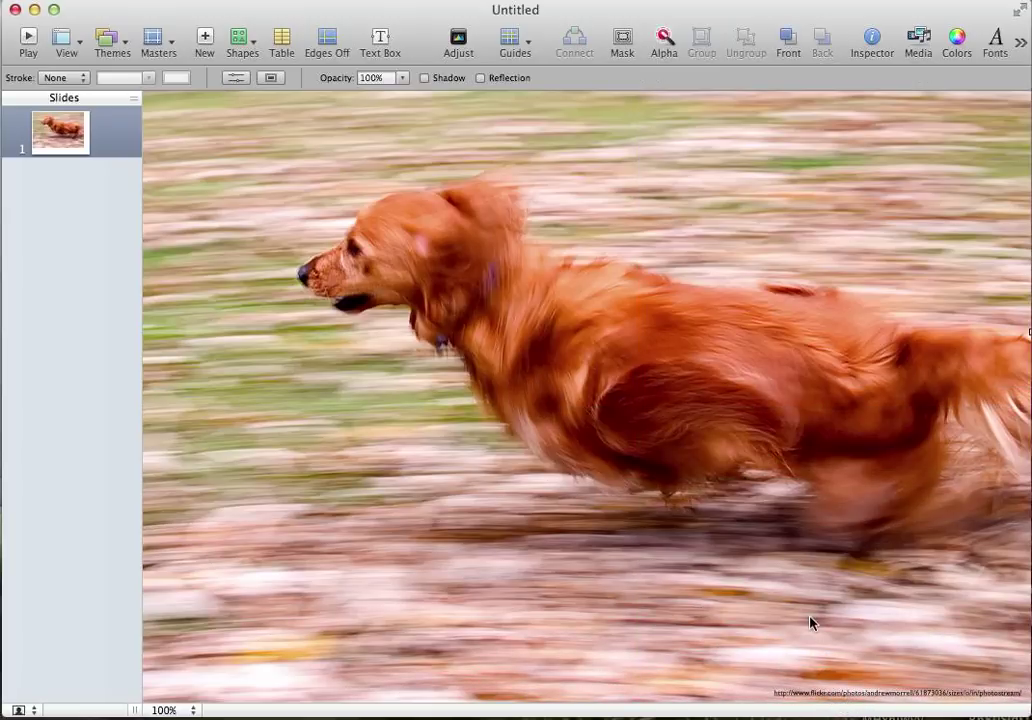